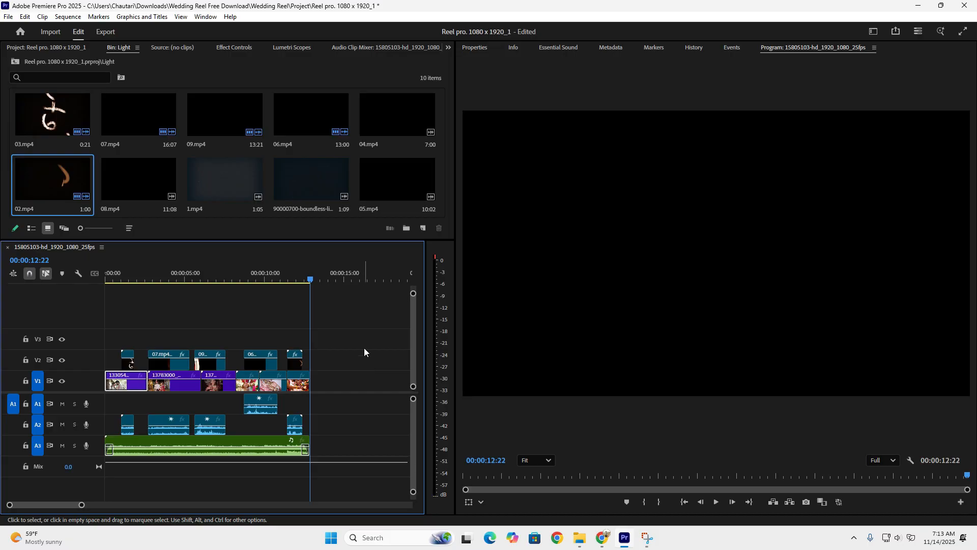
# - Switch to File Explorer, open the Desktop's Light Effect folder, and rename the boundless light leaks transition overlay video to 10
pyautogui.click(580, 538)
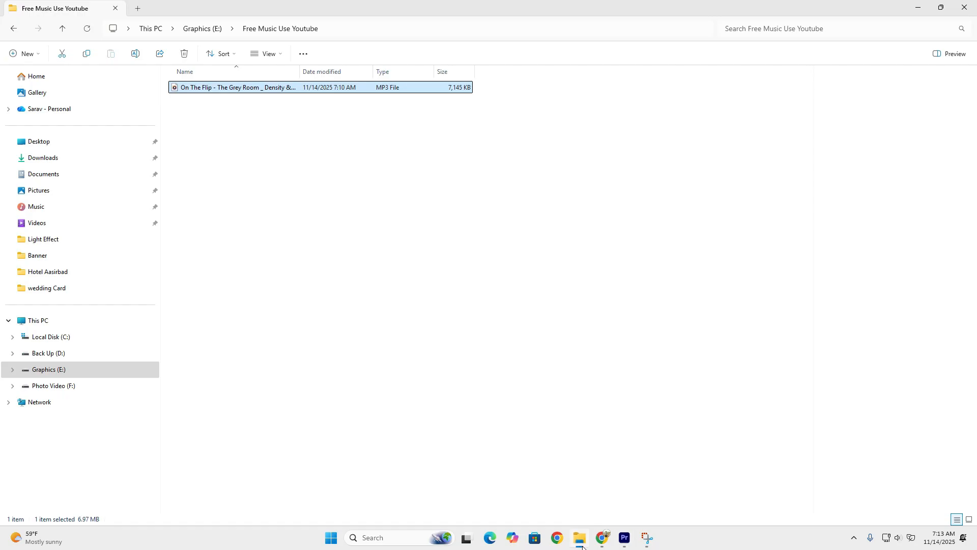
pyautogui.click(64, 142)
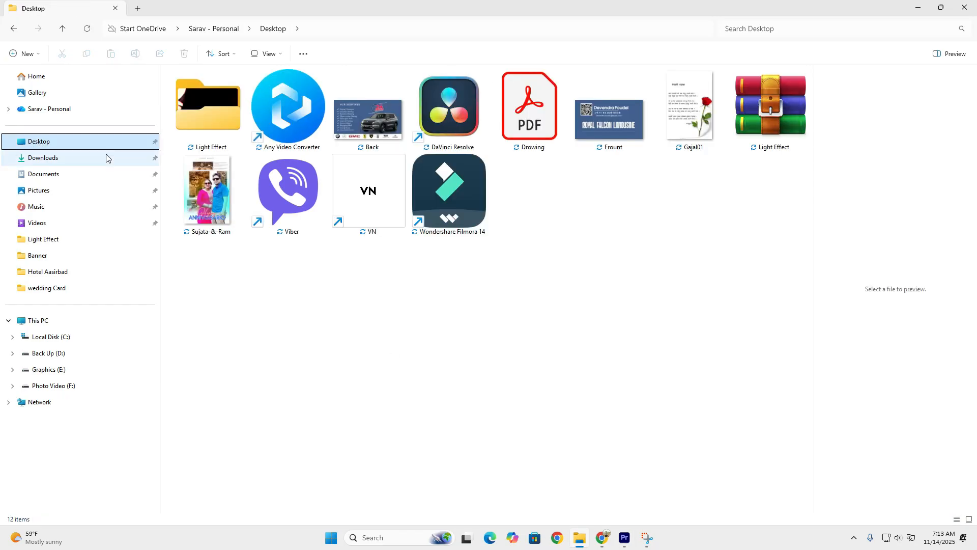
pyautogui.doubleClick(237, 132)
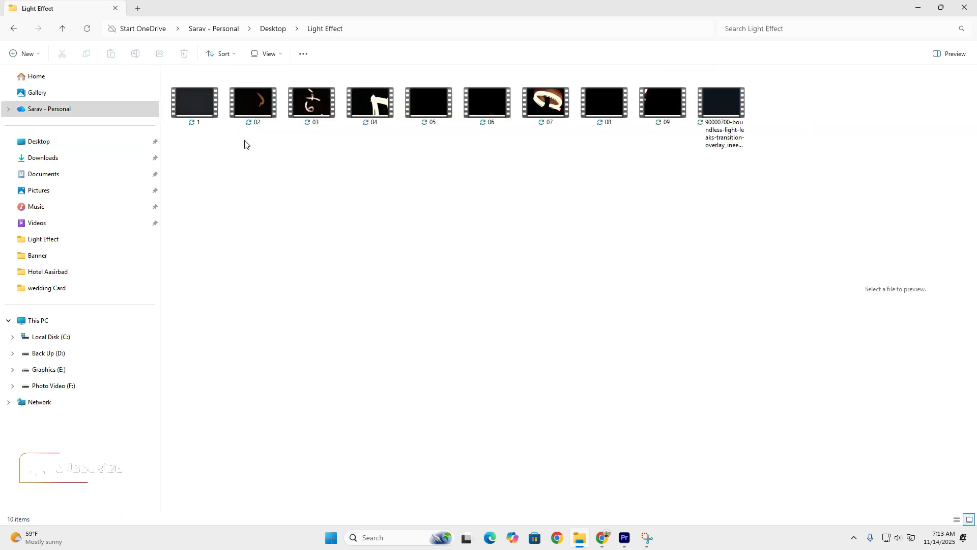
pyautogui.click(727, 121)
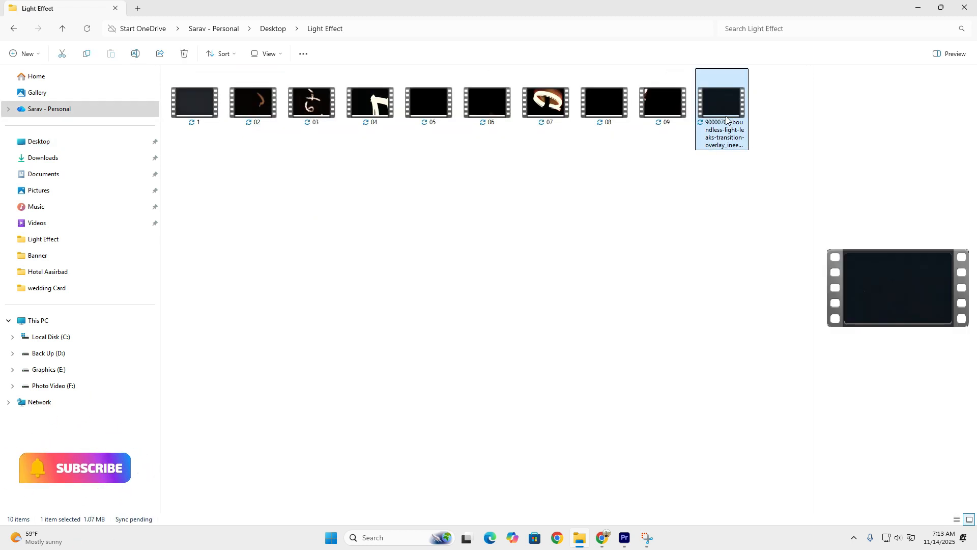
pyautogui.press('F2')
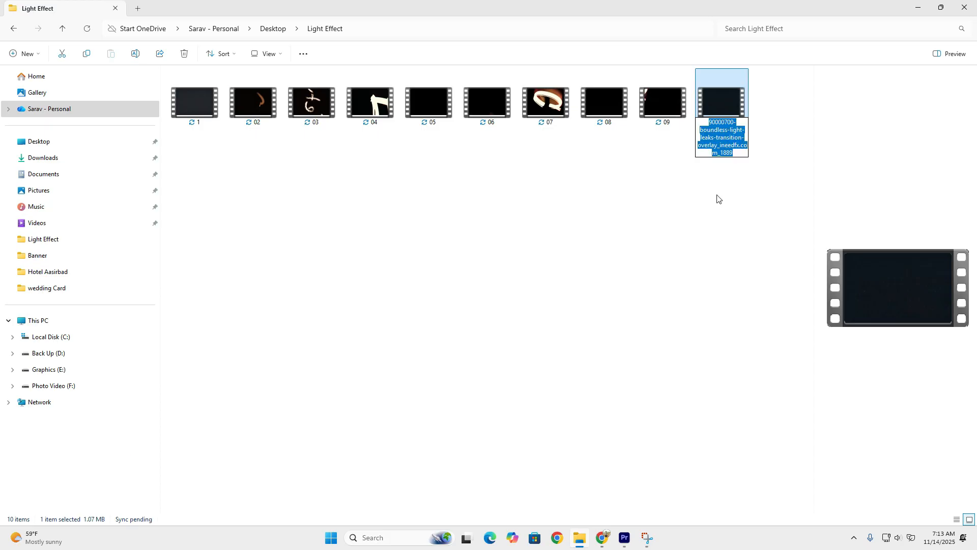
pyautogui.write('10')
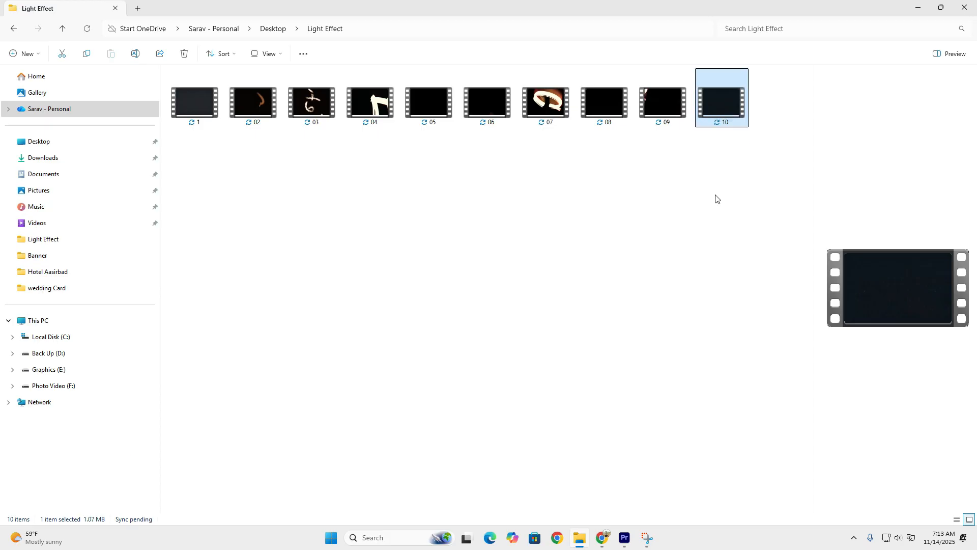
# - Select all the videos in the Light Effect folder and enlarge their thumbnails
pyautogui.click(705, 196)
pyautogui.moveTo(209, 137); pyautogui.dragTo(713, 130)
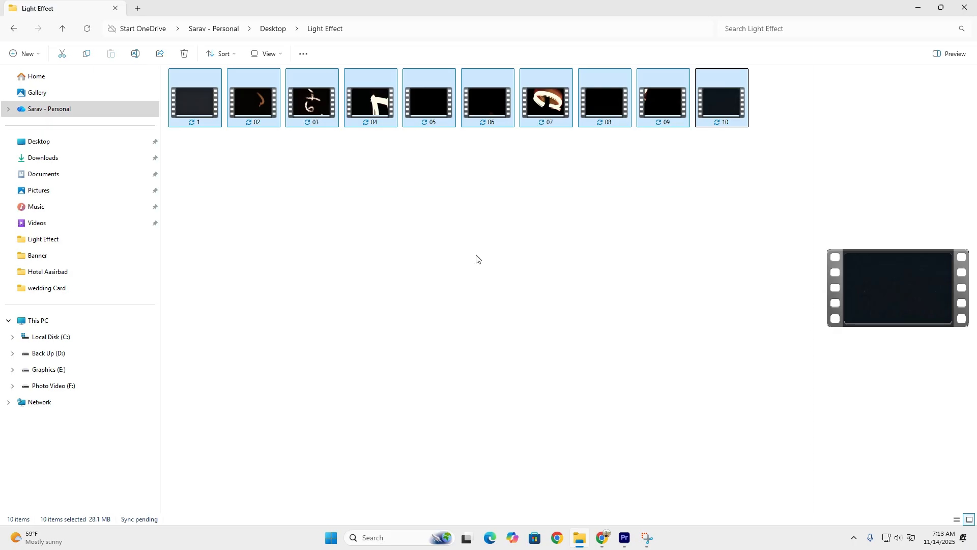
pyautogui.keyDown('ctrl'); pyautogui.scroll(3, 477, 259); pyautogui.keyUp('ctrl')
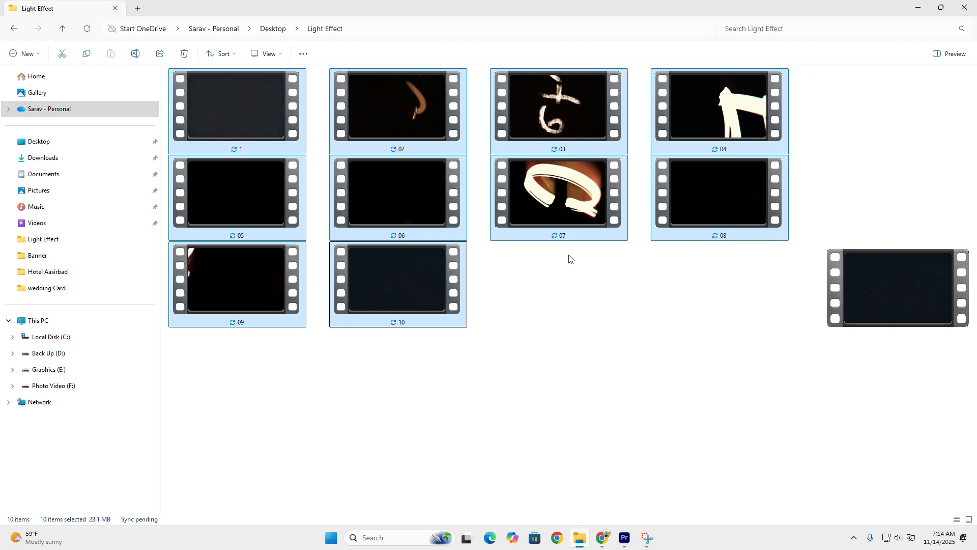
# - Switch to Premiere Pro, cancel relinking the missing light leak clip, and scrub the opening clip of the sequence
pyautogui.click(625, 537)
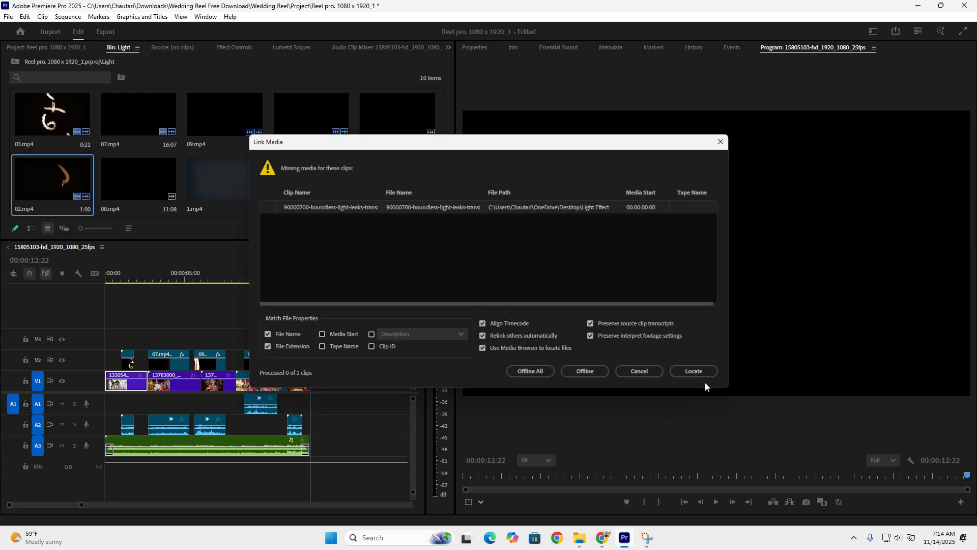
pyautogui.click(639, 371)
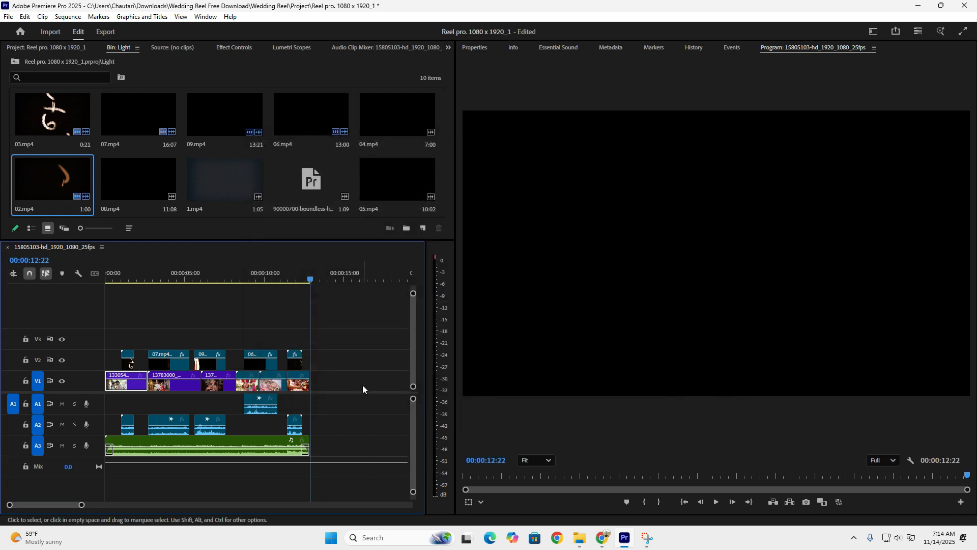
pyautogui.moveTo(113, 279); pyautogui.dragTo(87, 274)
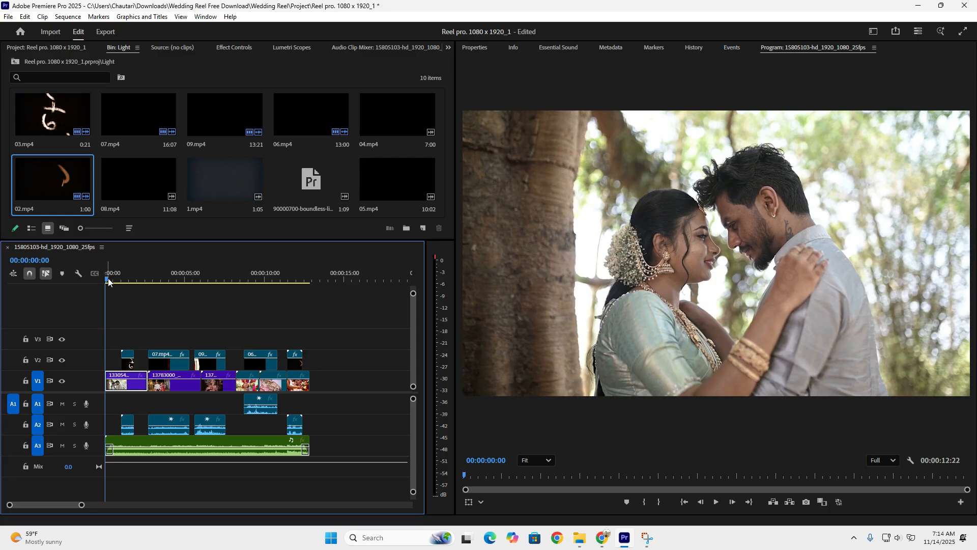
pyautogui.click(150, 282)
pyautogui.moveTo(150, 283); pyautogui.dragTo(97, 290)
pyautogui.moveTo(118, 281)
pyautogui.mouseDown()
pyautogui.moveTo(135, 282)
pyautogui.moveTo(108, 282)
pyautogui.moveTo(139, 286)
pyautogui.moveTo(110, 281)
pyautogui.mouseUp()
# - Examine the contents of the Video and Light bins and return to the project's root bin
pyautogui.click(11, 61)
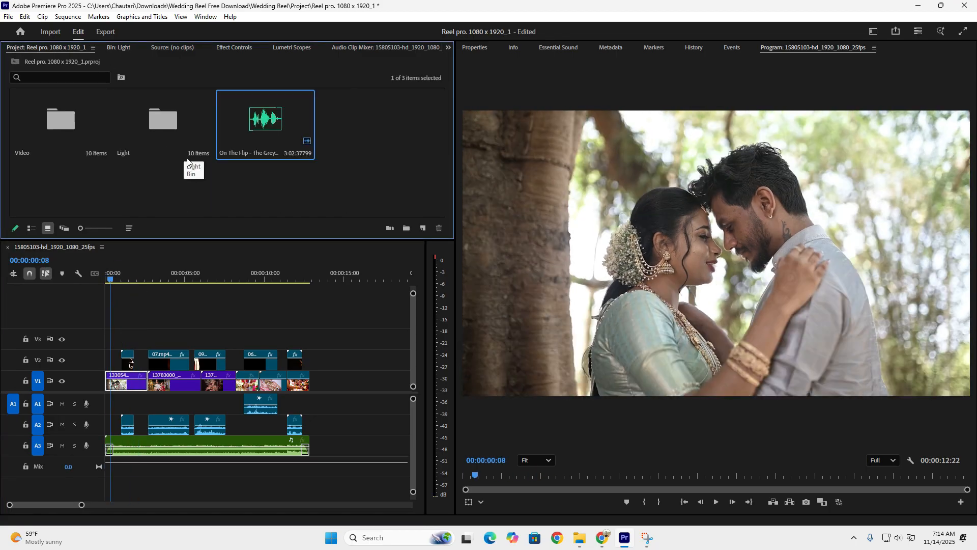
pyautogui.click(54, 121)
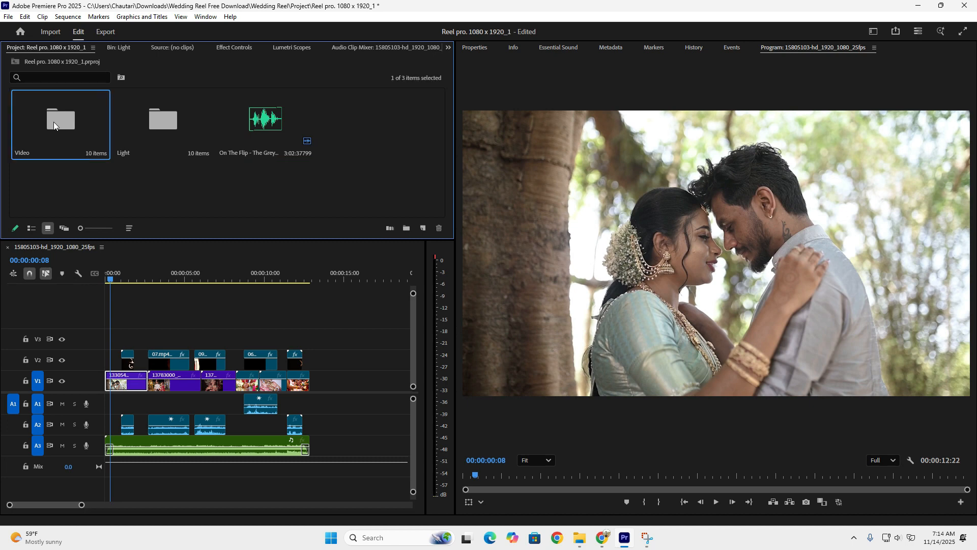
pyautogui.click(157, 125)
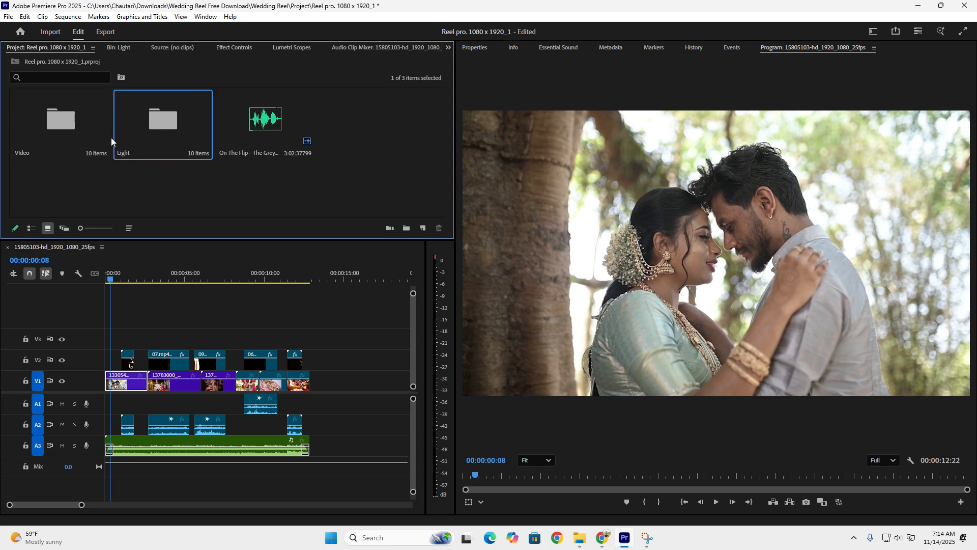
pyautogui.doubleClick(57, 125)
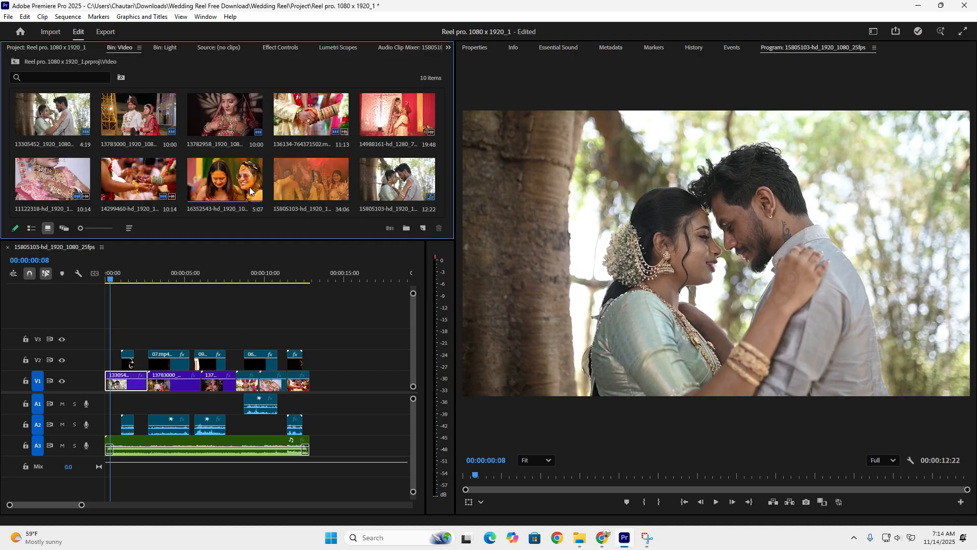
pyautogui.click(8, 60)
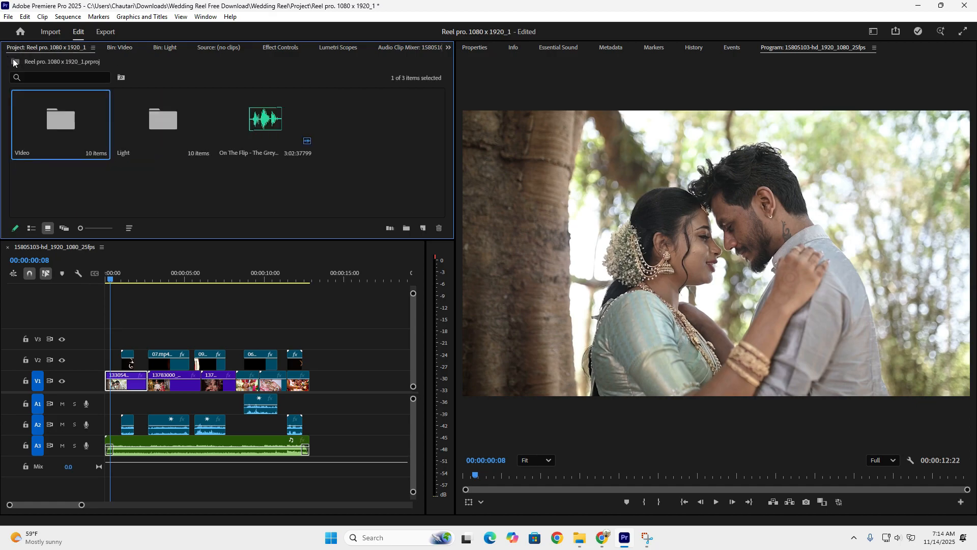
pyautogui.doubleClick(179, 119)
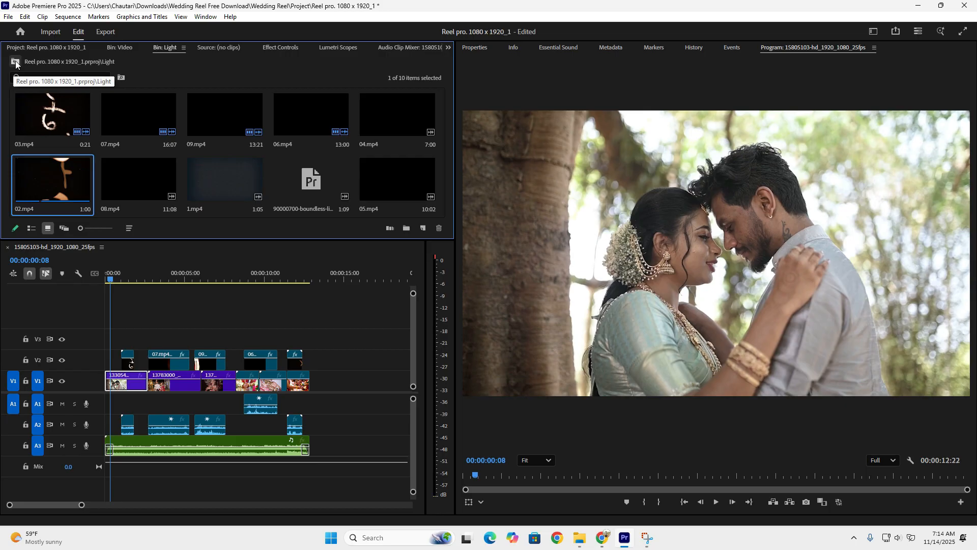
pyautogui.click(16, 62)
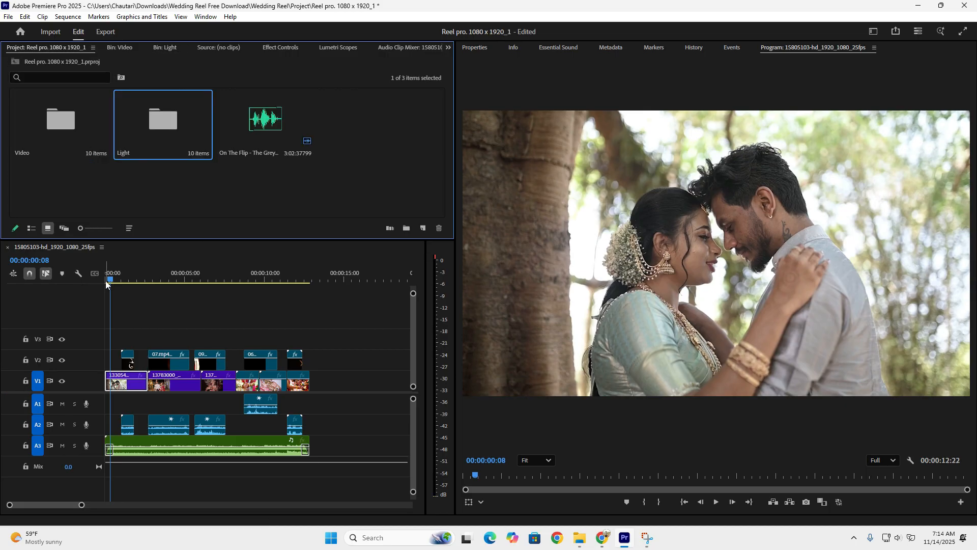
# - Examine the 03.mp4 light overlay over the first clip and the cut to the second clip in the sequence
pyautogui.moveTo(106, 283); pyautogui.dragTo(127, 282)
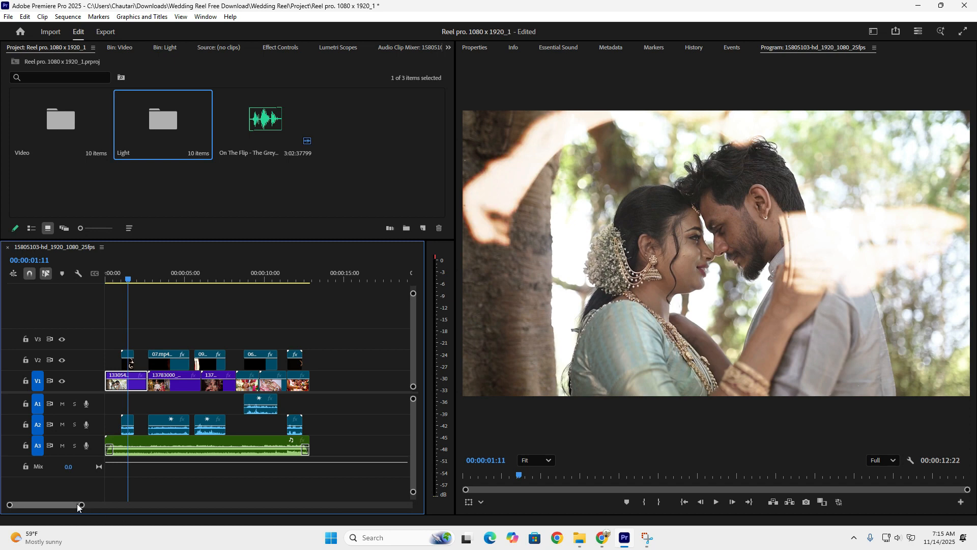
pyautogui.moveTo(79, 504); pyautogui.dragTo(60, 507)
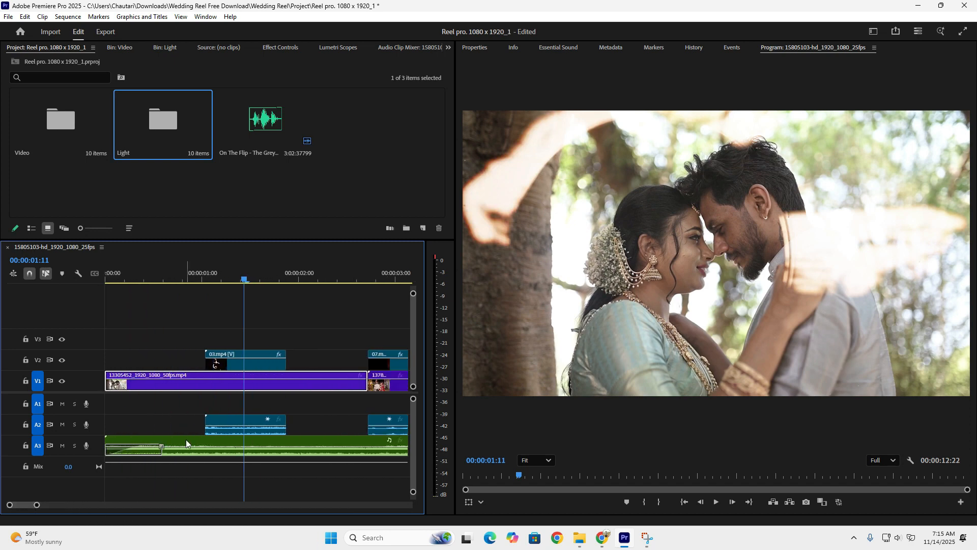
pyautogui.moveTo(336, 279); pyautogui.dragTo(371, 277)
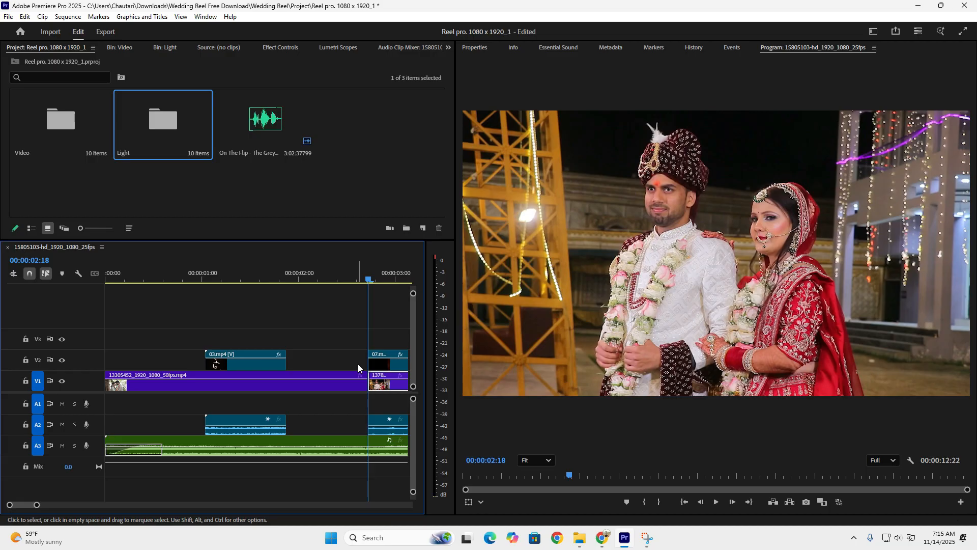
pyautogui.click(238, 269)
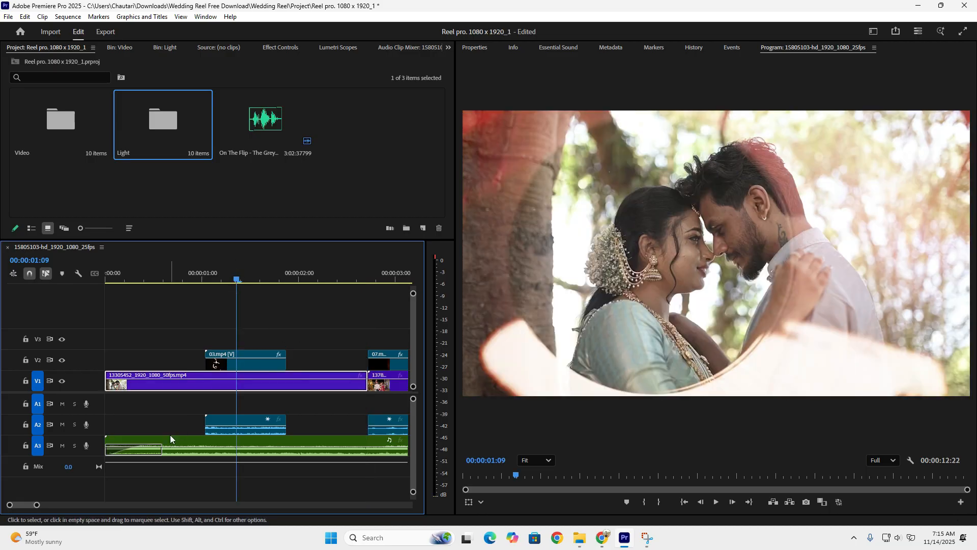
pyautogui.moveTo(37, 504); pyautogui.dragTo(64, 503)
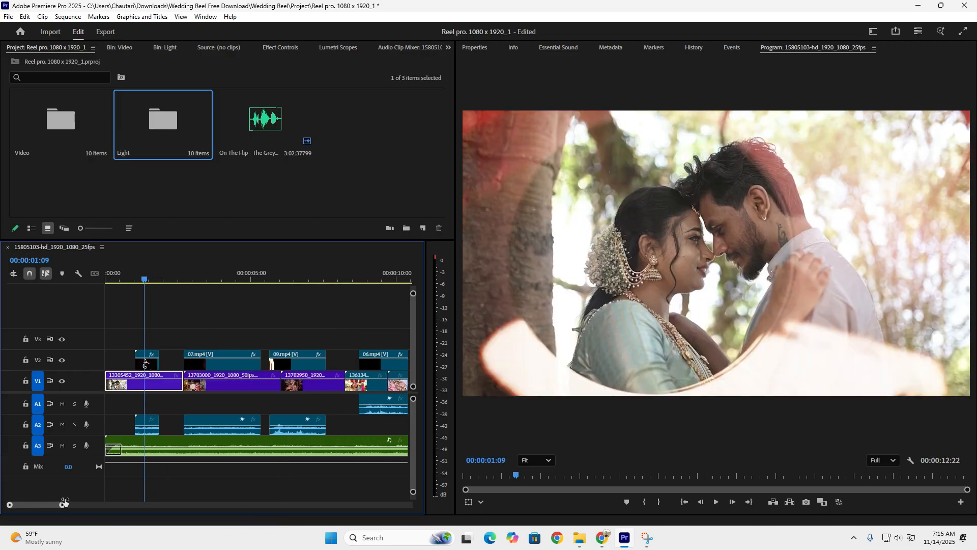
pyautogui.click(142, 279)
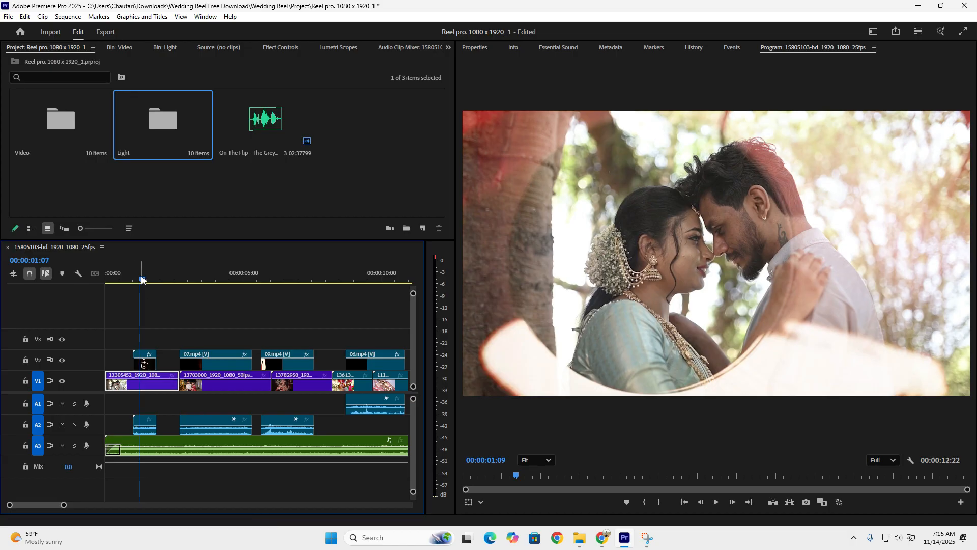
pyautogui.moveTo(141, 279)
pyautogui.mouseDown()
pyautogui.moveTo(100, 286)
pyautogui.moveTo(135, 288)
pyautogui.mouseUp()
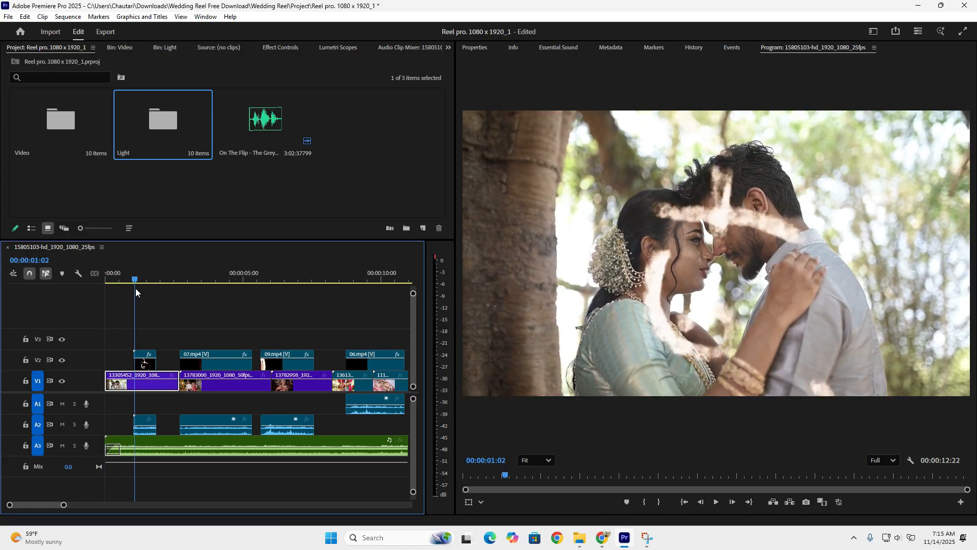
pyautogui.moveTo(64, 505); pyautogui.dragTo(40, 504)
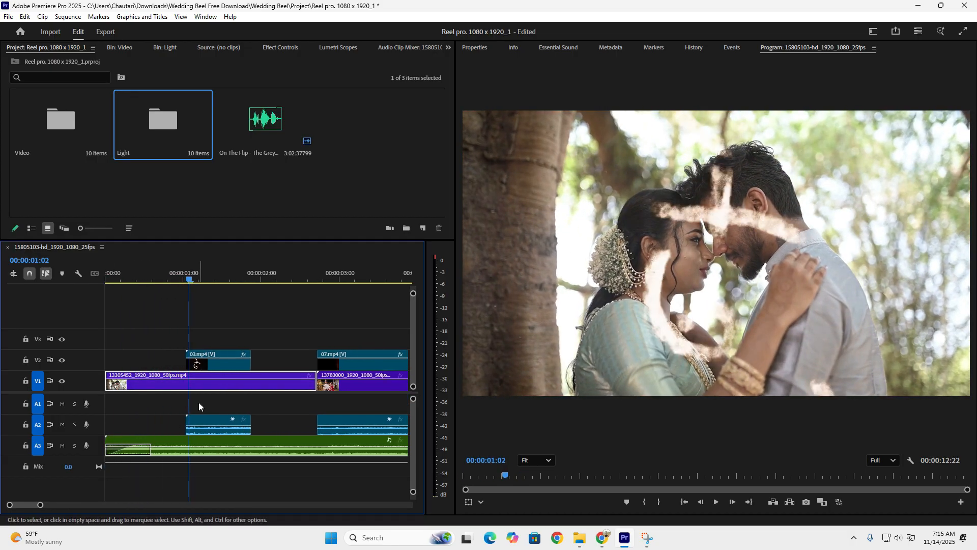
pyautogui.moveTo(224, 280)
pyautogui.mouseDown()
pyautogui.moveTo(203, 281)
pyautogui.moveTo(217, 282)
pyautogui.mouseUp()
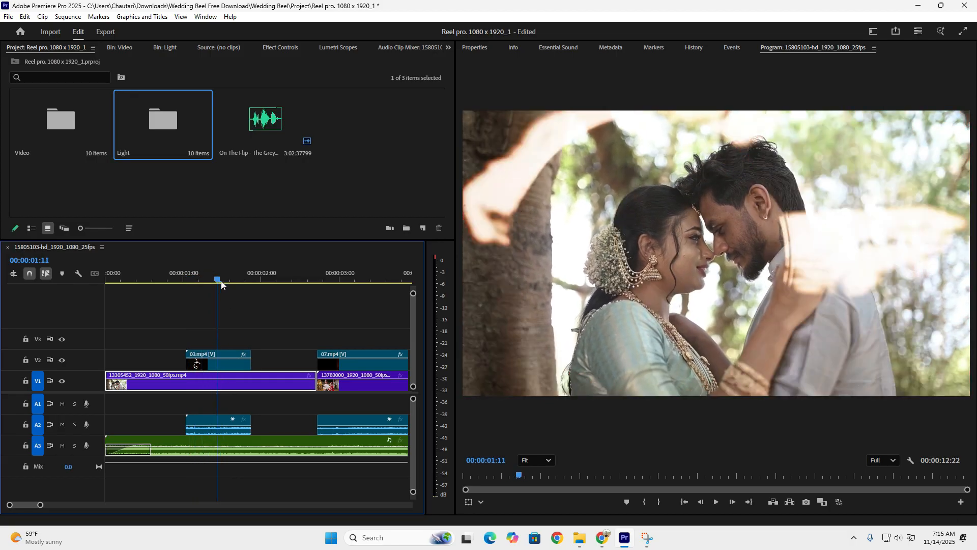
# - Set the blend mode of the 03.mp4 overlay clip on V2 to Normal
pyautogui.click(229, 368)
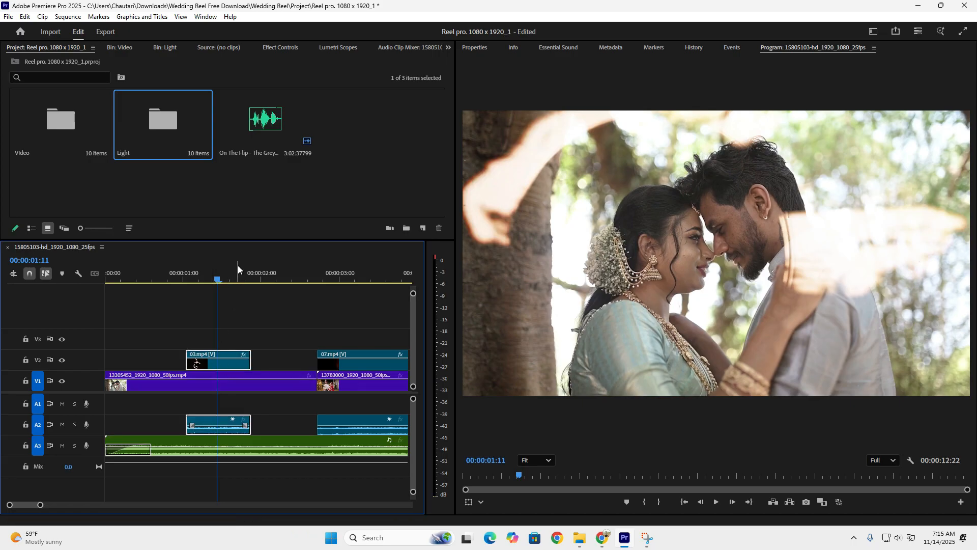
pyautogui.click(265, 48)
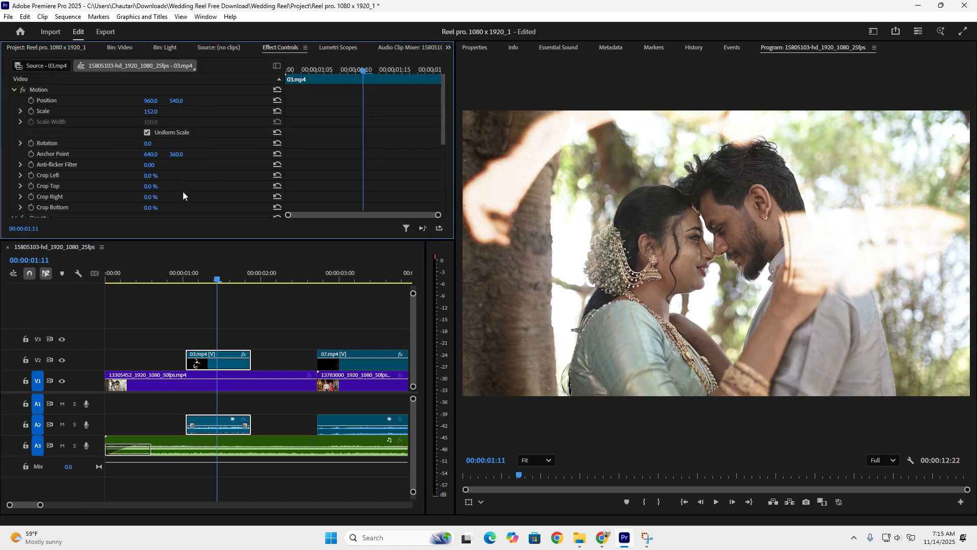
pyautogui.scroll(-4, 199, 209)
pyautogui.click(206, 169)
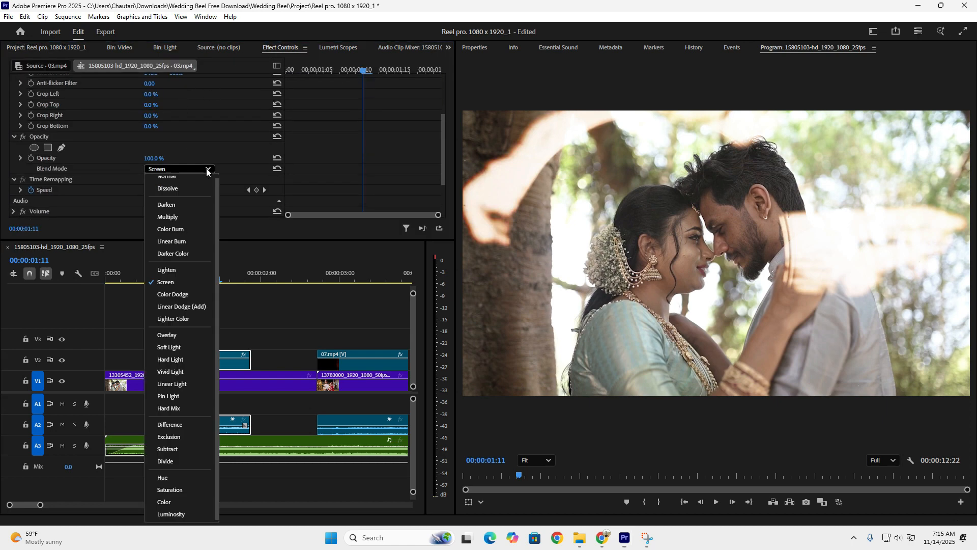
pyautogui.click(188, 182)
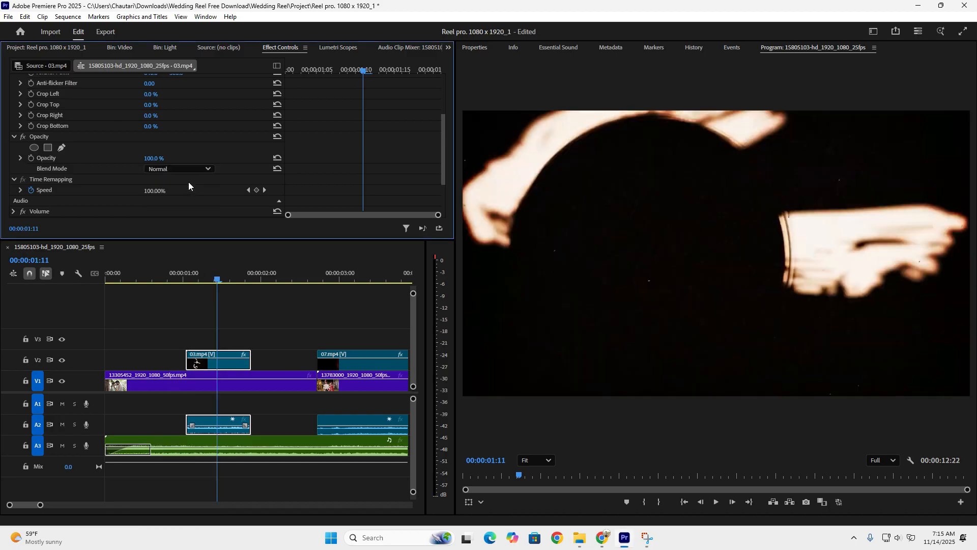
# - Examine the 03.mp4 overlay over the first wedding clip by scrubbing around 00:00:01:09
pyautogui.moveTo(188, 276); pyautogui.dragTo(218, 282)
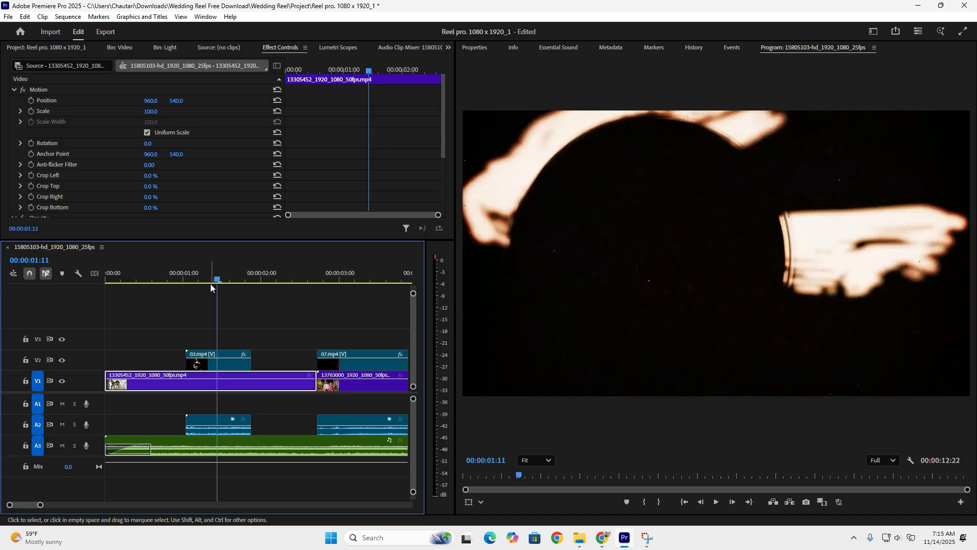
pyautogui.click(209, 280)
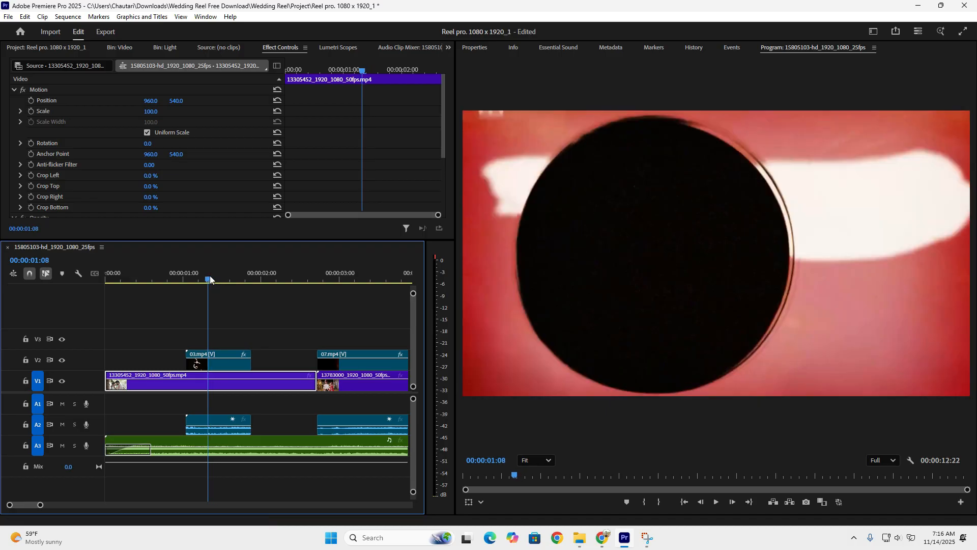
pyautogui.moveTo(210, 276); pyautogui.dragTo(211, 279)
pyautogui.scroll(-2, 194, 193)
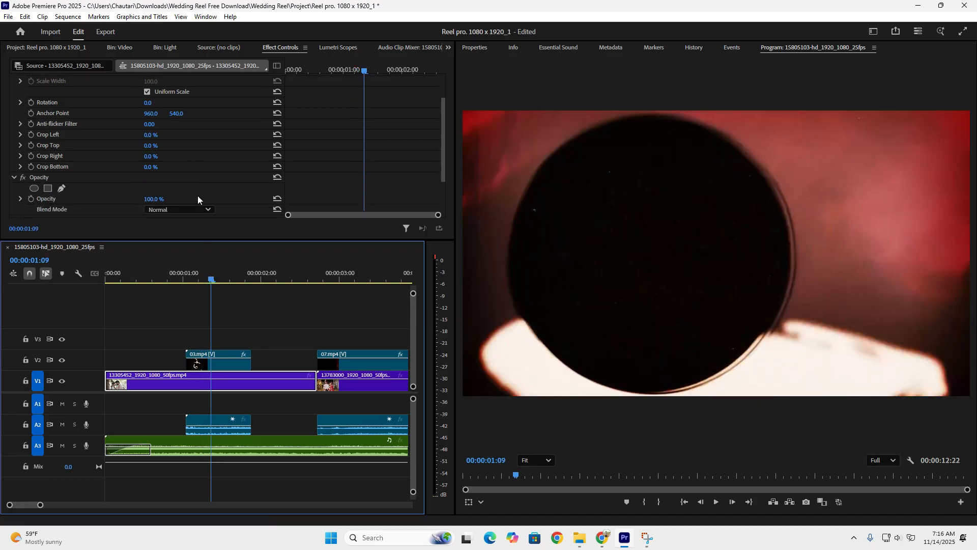
pyautogui.scroll(-1, 198, 199)
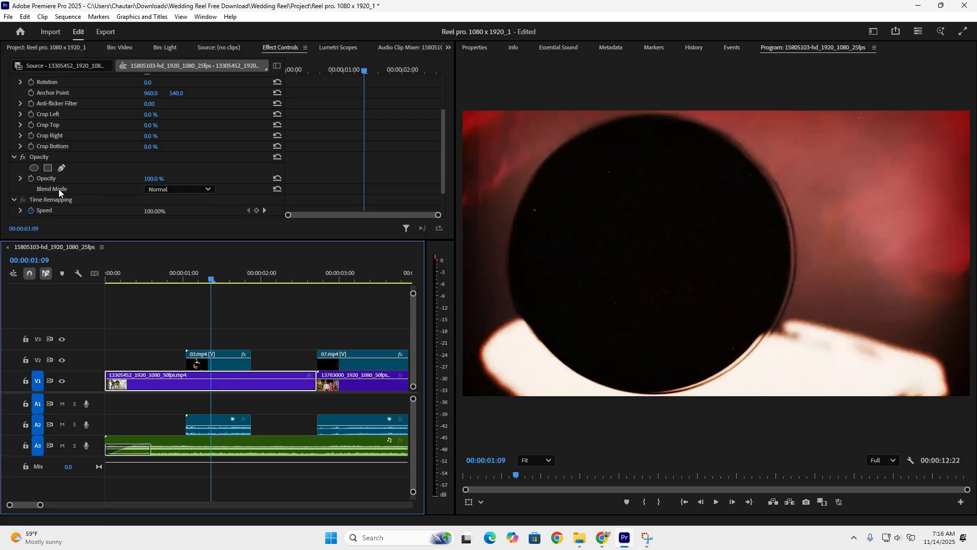
pyautogui.click(162, 191)
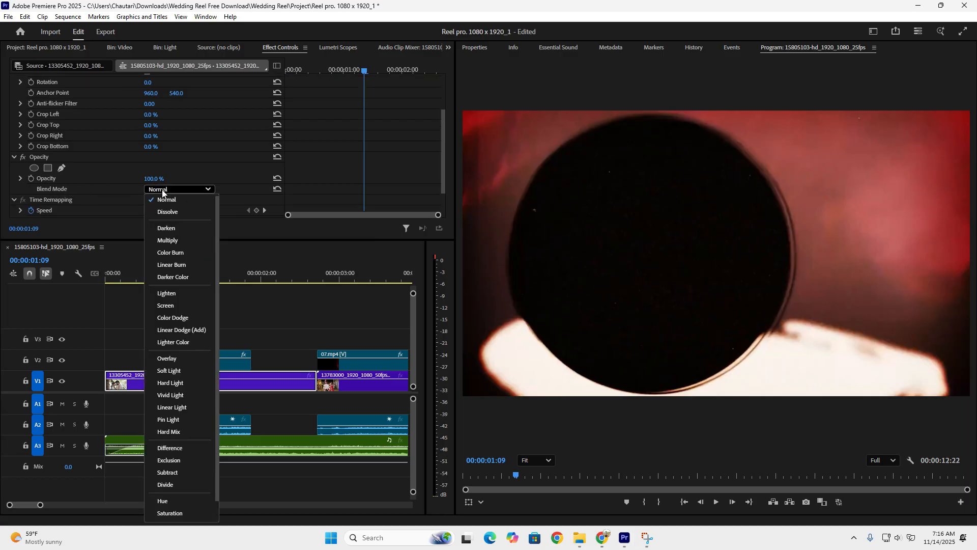
pyautogui.click(166, 305)
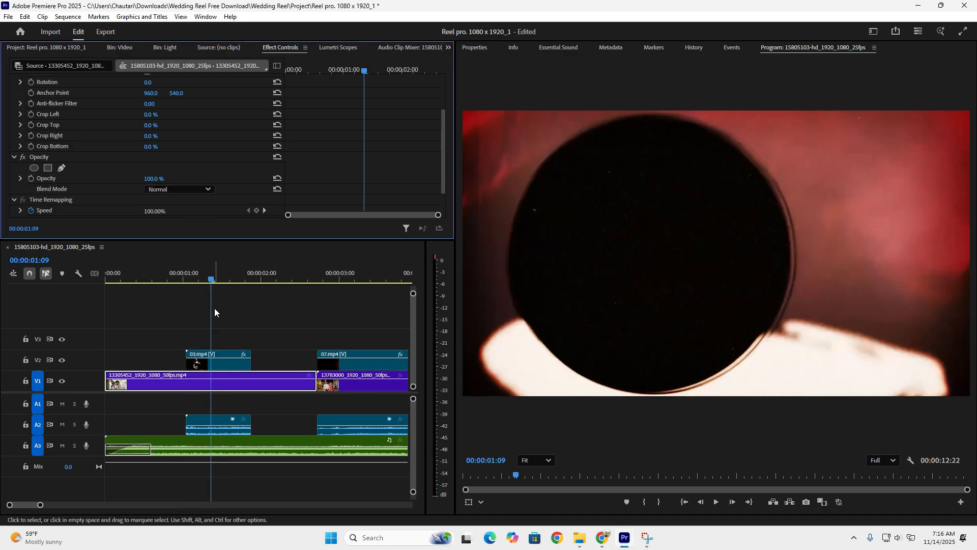
# - Set the blend mode of the 03.mp4 overlay clip on V2 to Screen and scrub through it to check the blend
pyautogui.click(232, 363)
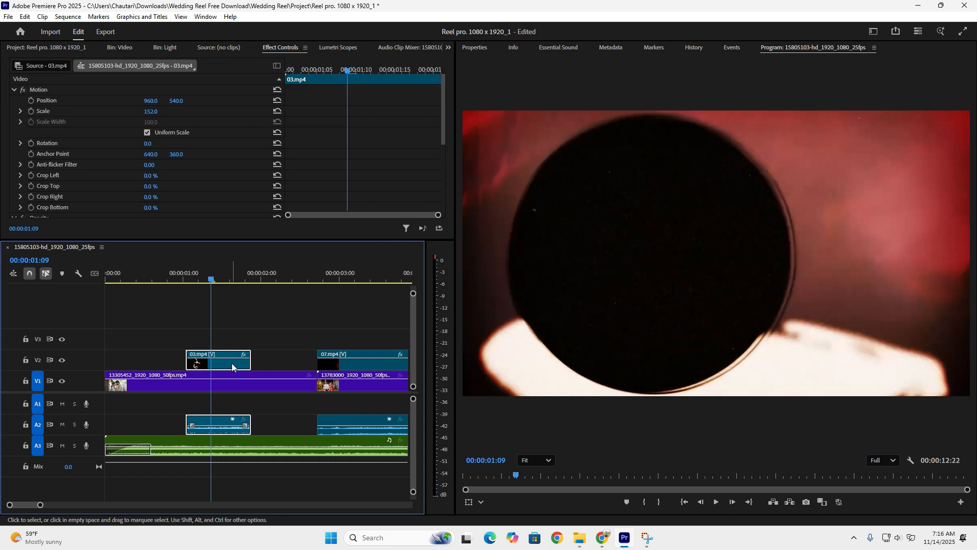
pyautogui.scroll(-4, 203, 184)
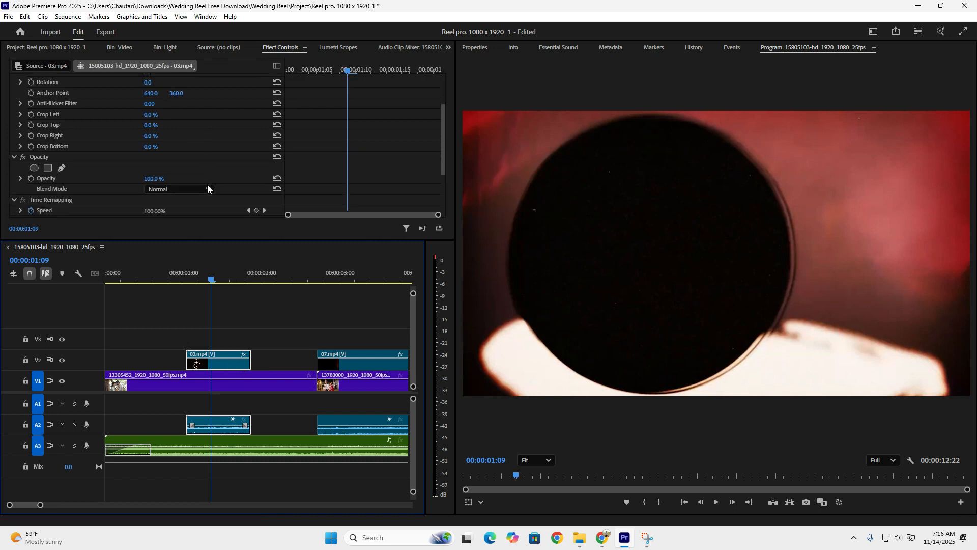
pyautogui.click(201, 159)
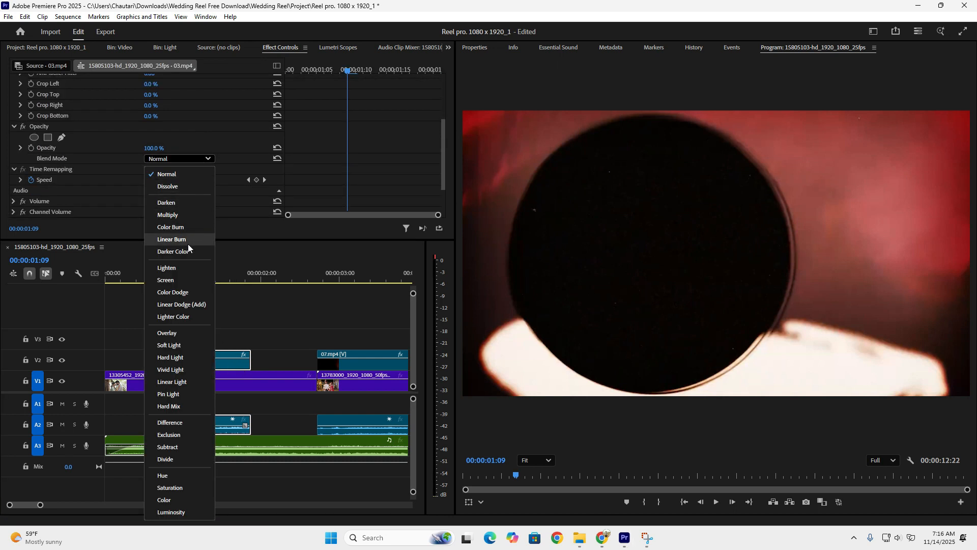
pyautogui.click(182, 275)
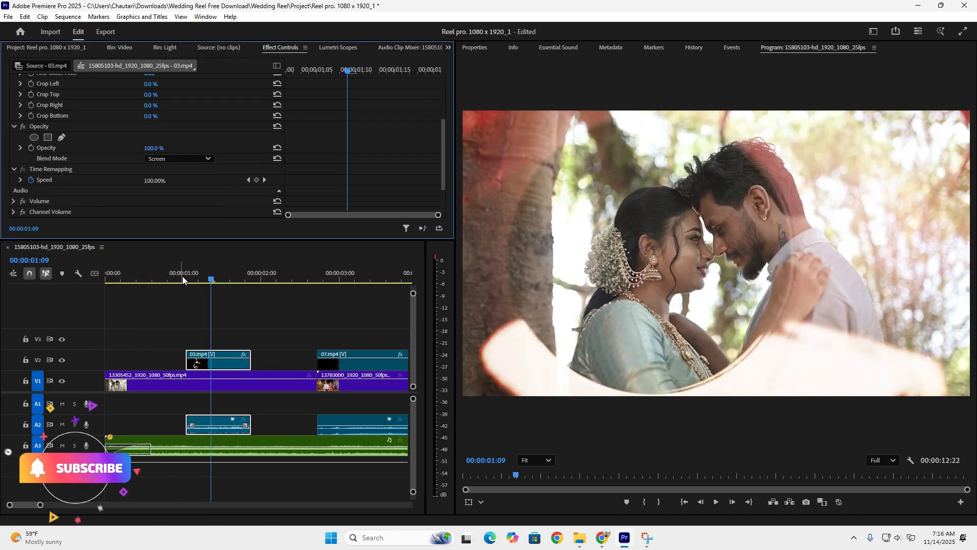
pyautogui.click(182, 275)
pyautogui.click(208, 280)
pyautogui.moveTo(208, 284)
pyautogui.mouseDown()
pyautogui.moveTo(192, 282)
pyautogui.moveTo(237, 282)
pyautogui.moveTo(218, 284)
pyautogui.mouseUp()
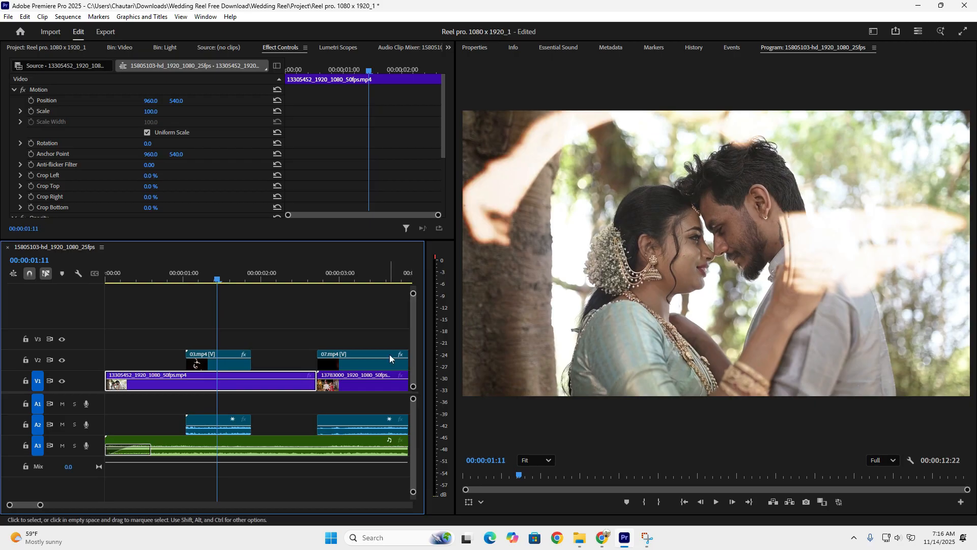
# - Copy the 03.mp4 overlay clip on V2 as the source of its attributes
pyautogui.moveTo(40, 506); pyautogui.dragTo(77, 505)
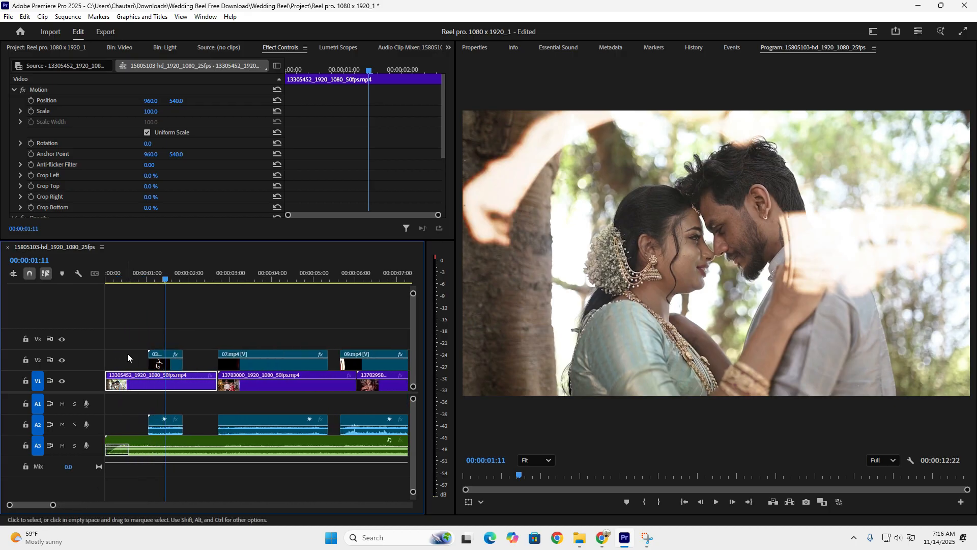
pyautogui.click(252, 275)
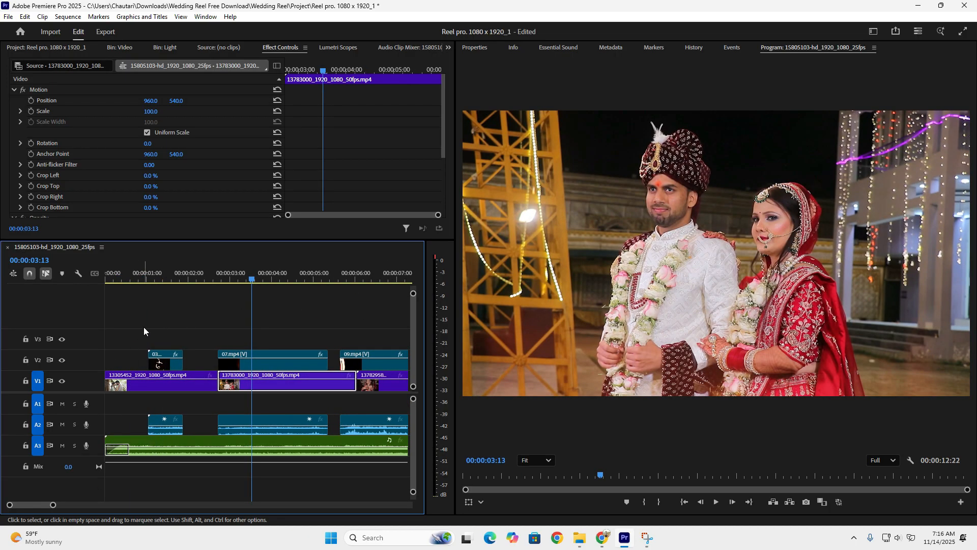
pyautogui.moveTo(144, 330); pyautogui.dragTo(199, 364)
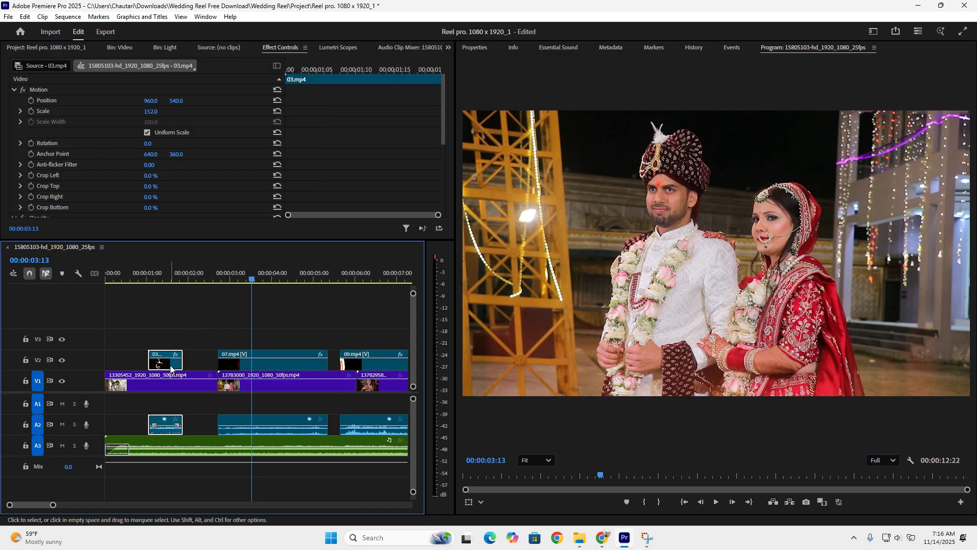
pyautogui.rightClick(171, 368)
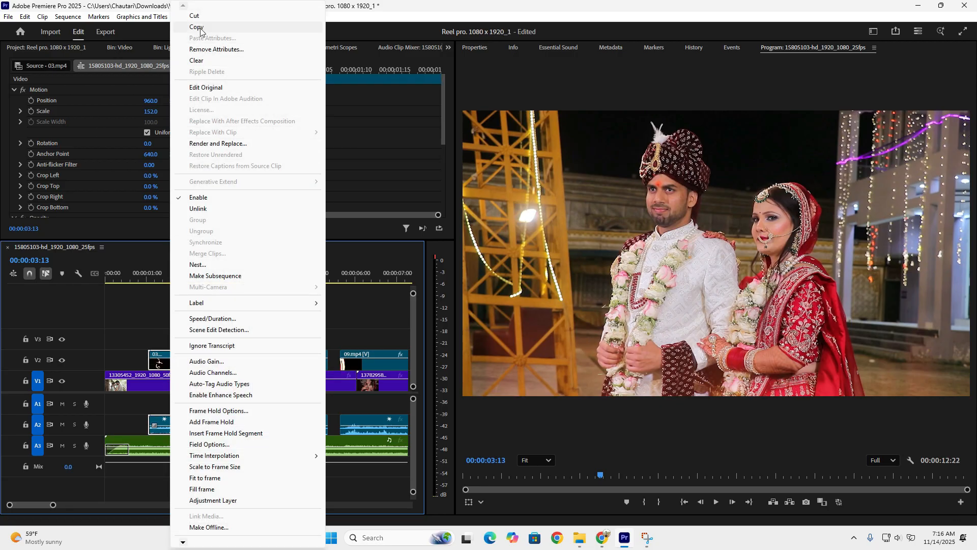
pyautogui.click(200, 31)
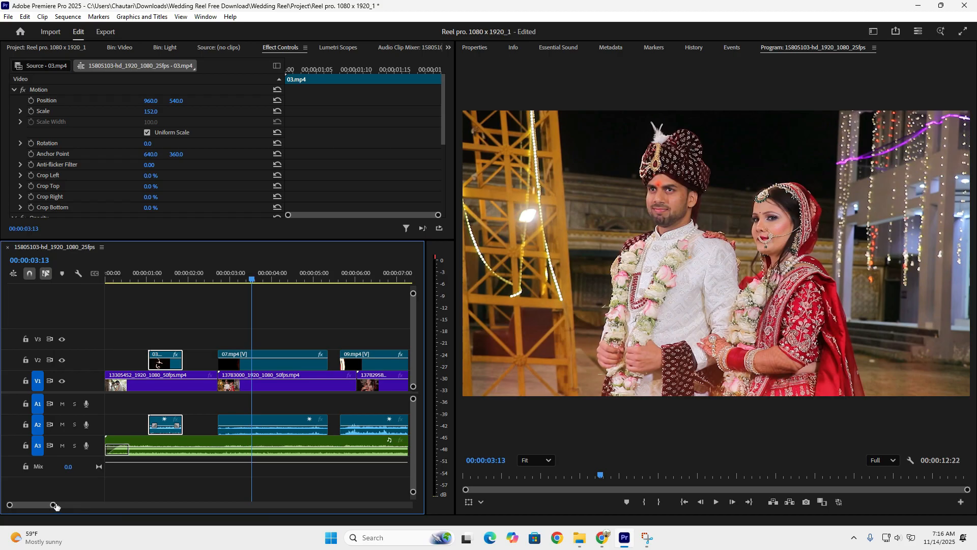
# - Select the remaining light overlay clips on V2, bring up Paste Attributes for them, and cancel it
pyautogui.moveTo(56, 506); pyautogui.dragTo(85, 506)
pyautogui.moveTo(138, 327); pyautogui.dragTo(329, 364)
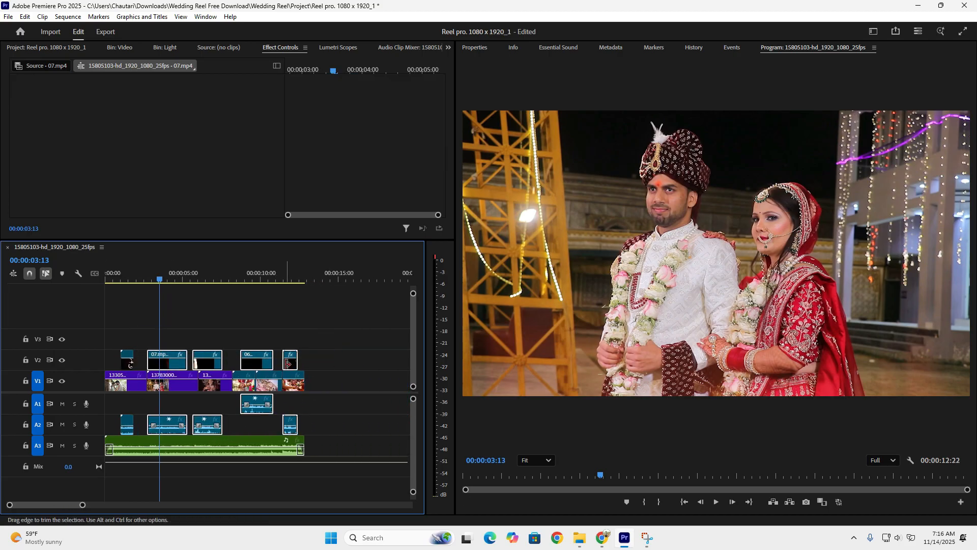
pyautogui.rightClick(288, 364)
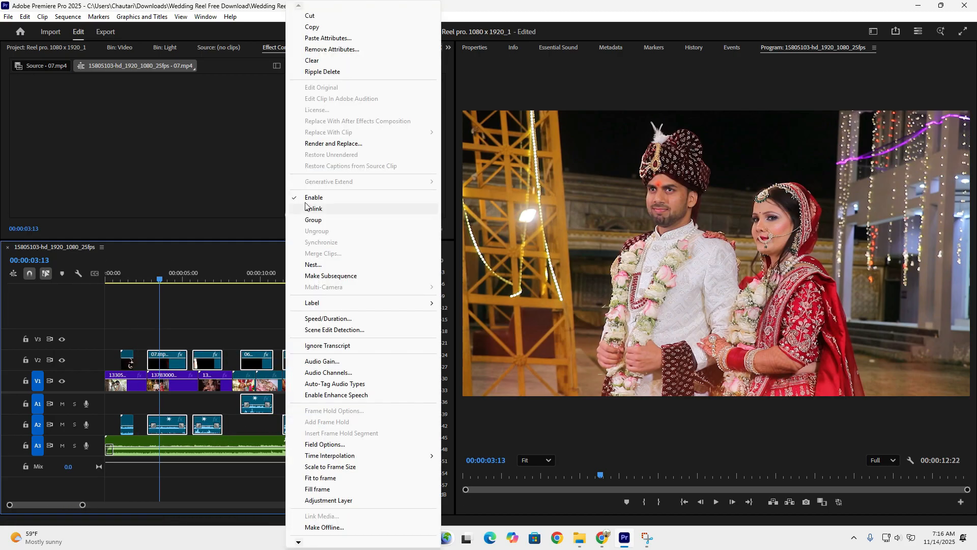
pyautogui.click(326, 43)
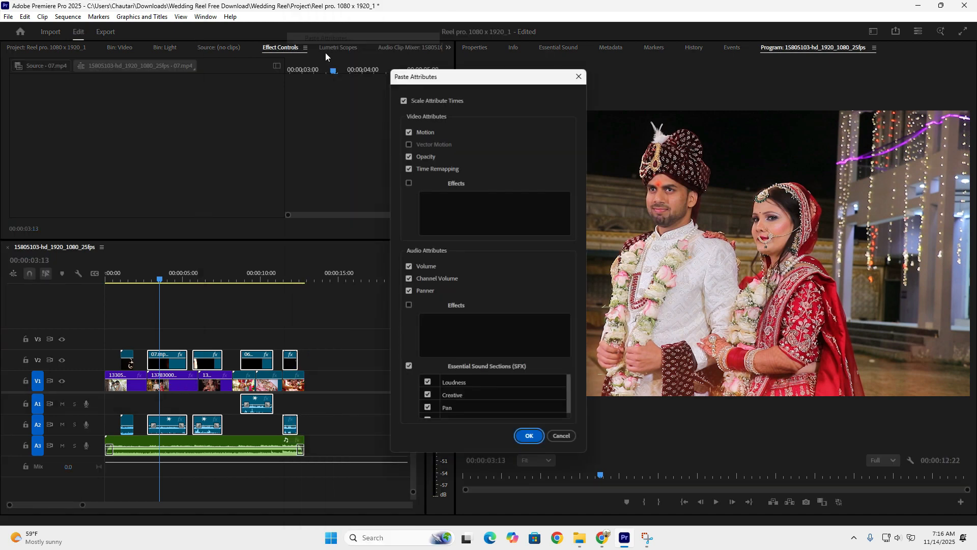
pyautogui.click(560, 435)
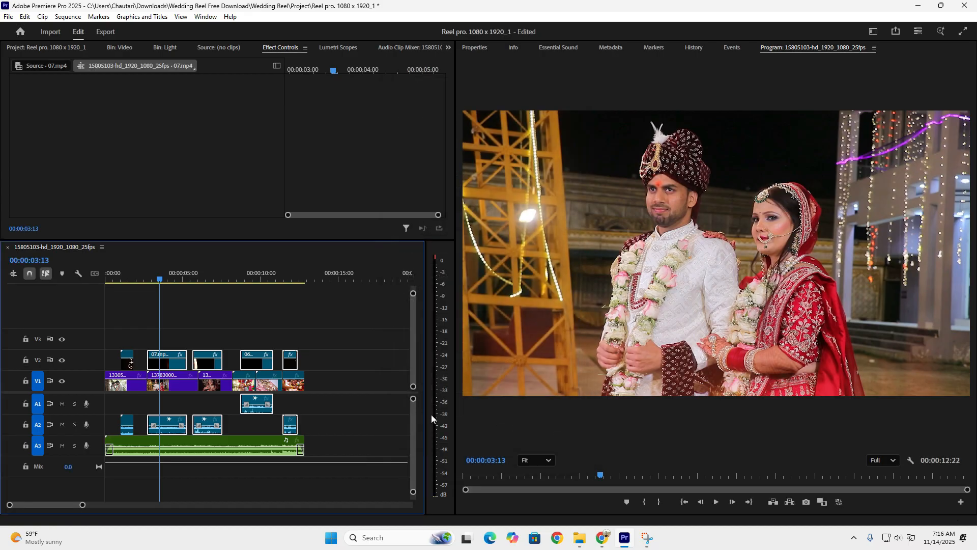
# - Examine the light overlays over the wedding clips by scrubbing from the first overlay to the end of the sequence and again through the later clips
pyautogui.click(132, 283)
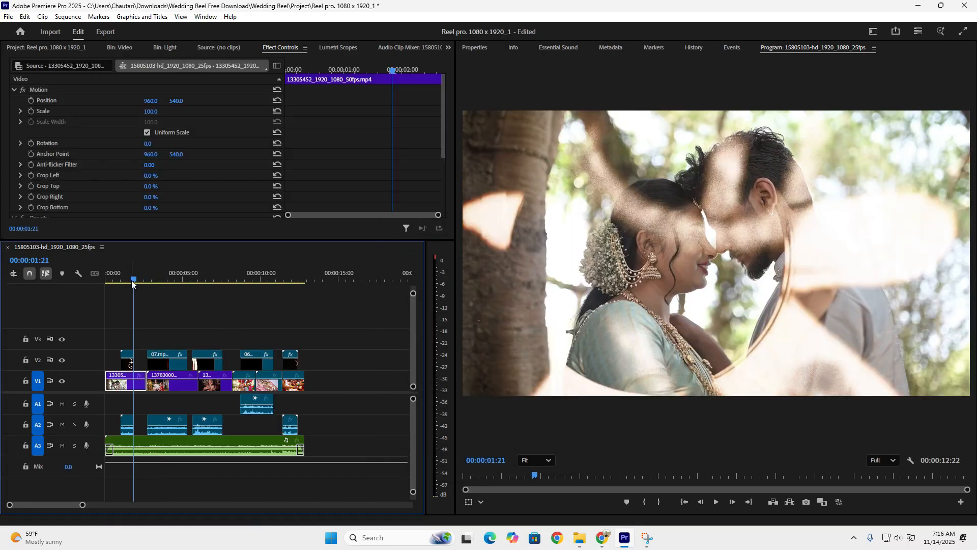
pyautogui.moveTo(132, 283); pyautogui.dragTo(305, 278)
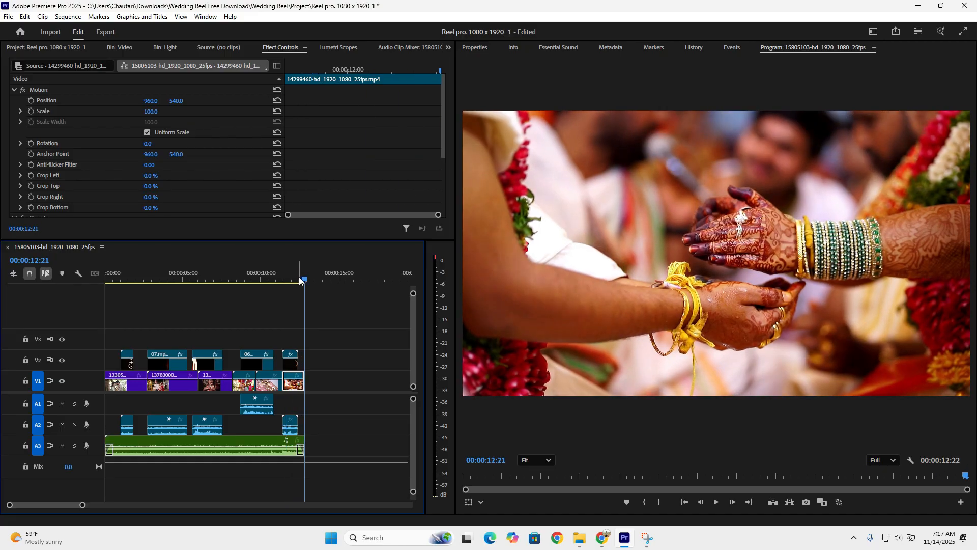
pyautogui.press('Right')
pyautogui.press('space')
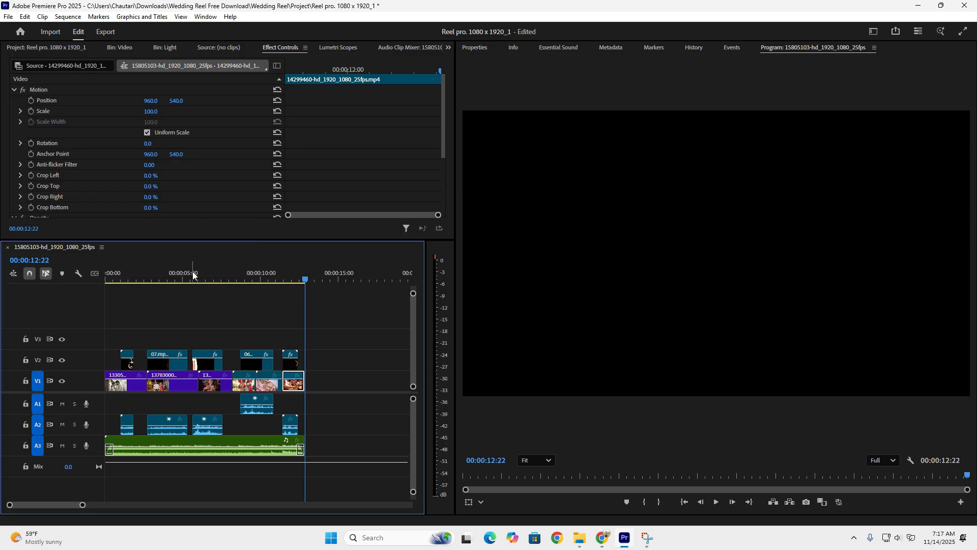
pyautogui.click(177, 280)
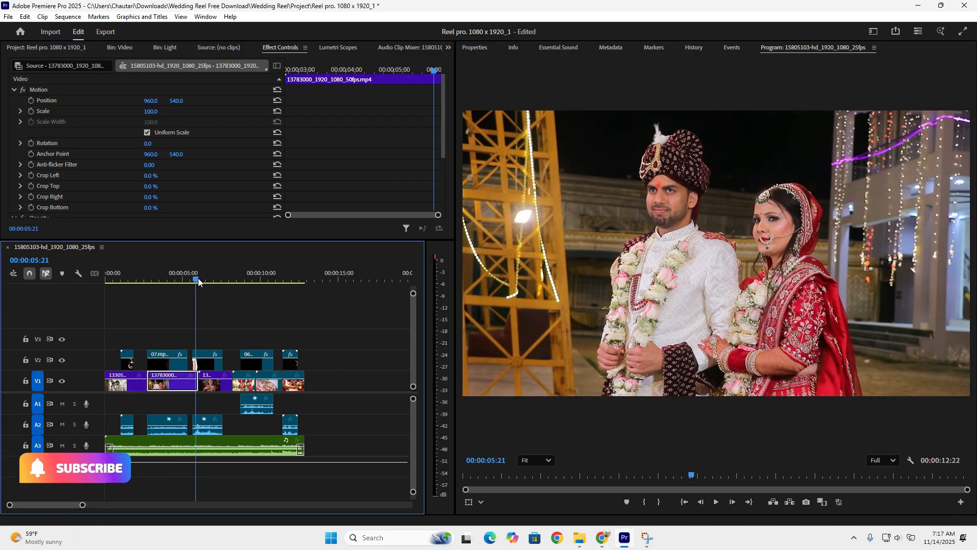
pyautogui.click(206, 280)
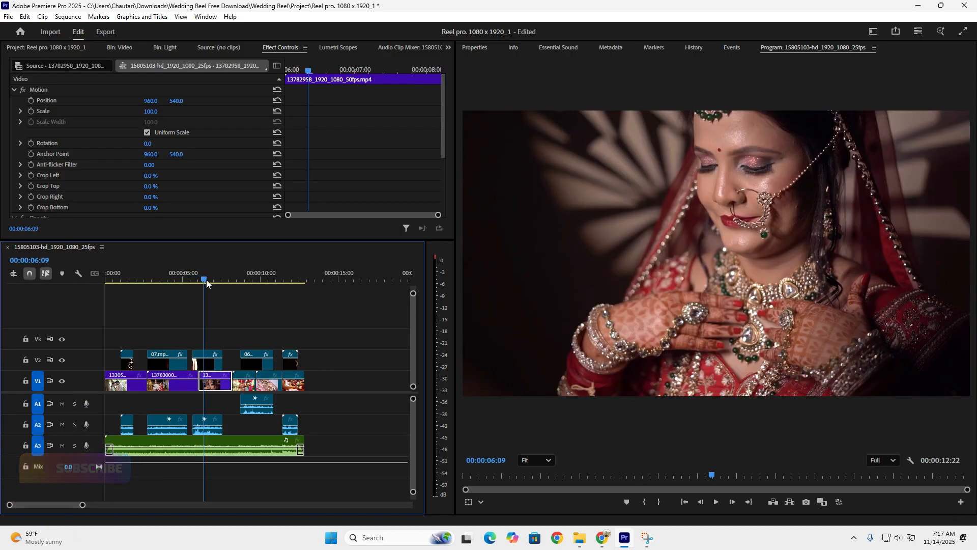
pyautogui.moveTo(206, 279); pyautogui.dragTo(287, 284)
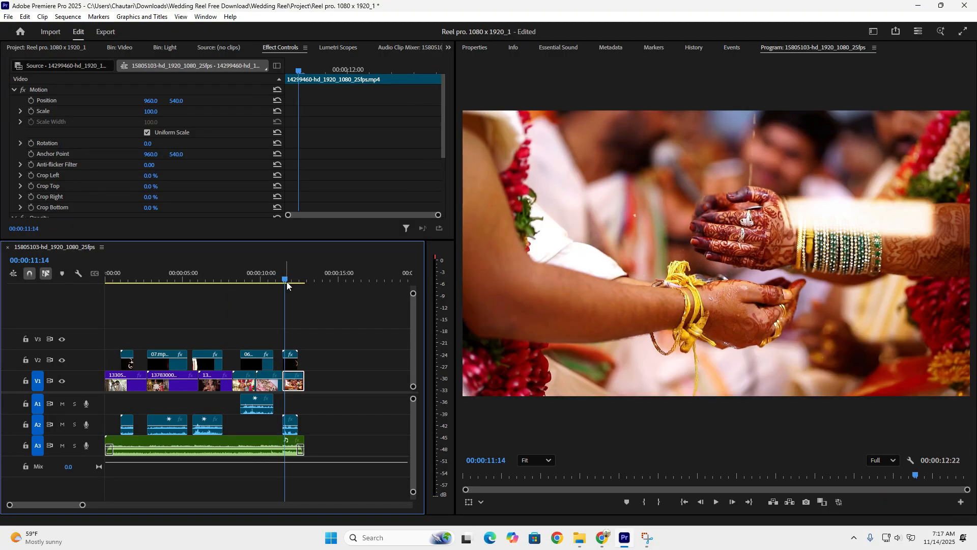